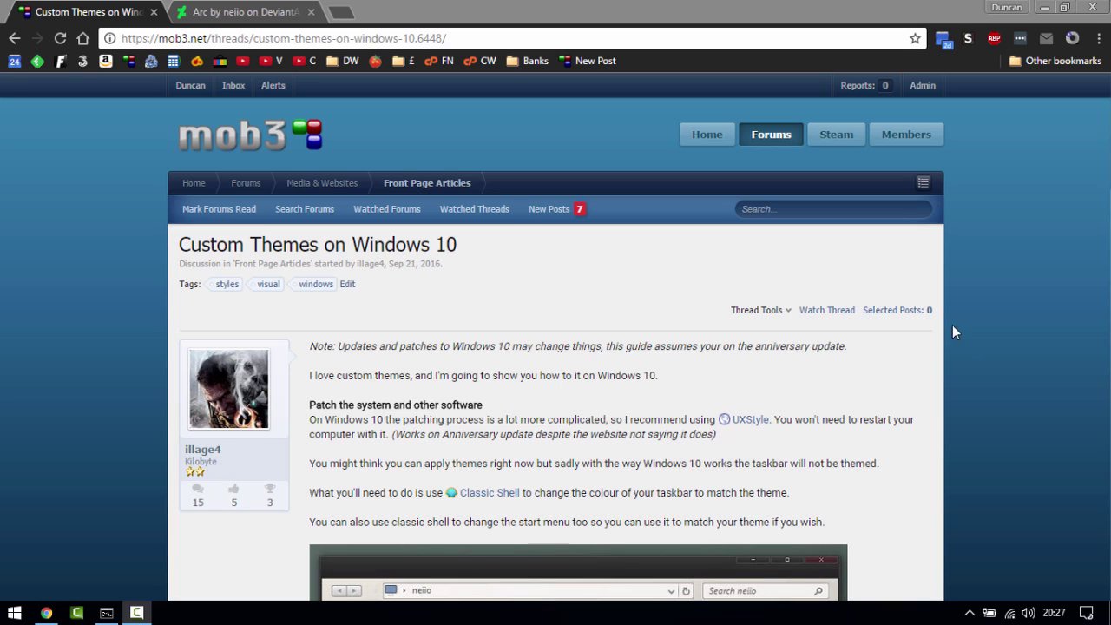
# Read the guide on custom Windows 10 themes down to the sections on applying the theme and icons
pyautogui.click(1017, 282)
pyautogui.scroll(-2, 1017, 290)
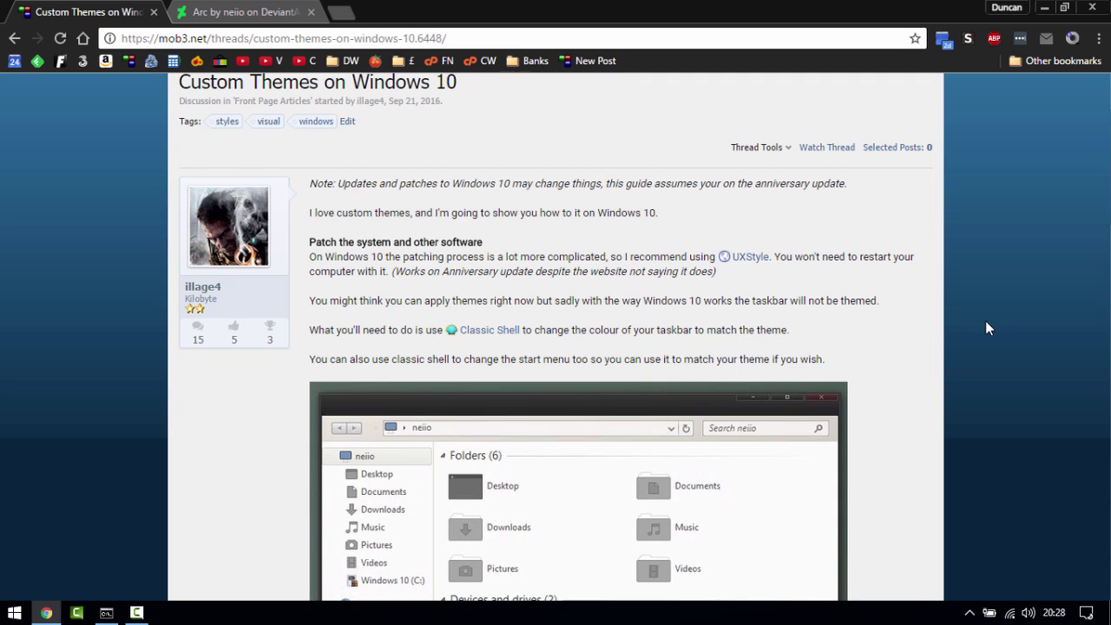
pyautogui.scroll(-2, 986, 322)
pyautogui.scroll(-1, 987, 320)
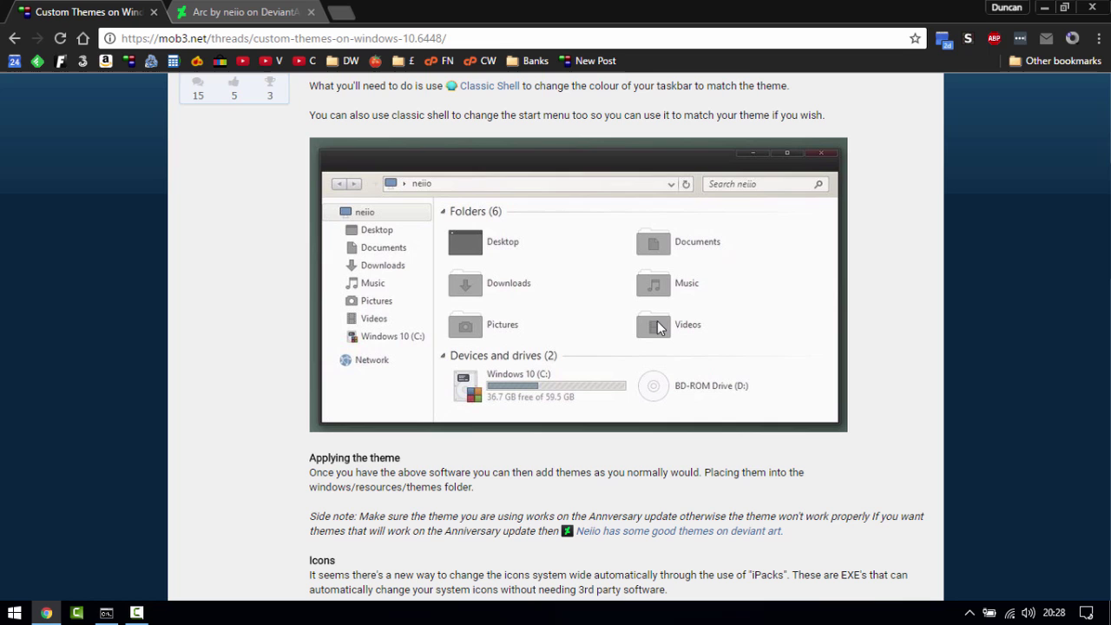
# Examine the Arc Windows 10 theme page on DeviantArt, including its description and the enlarged preview image
pyautogui.click(238, 12)
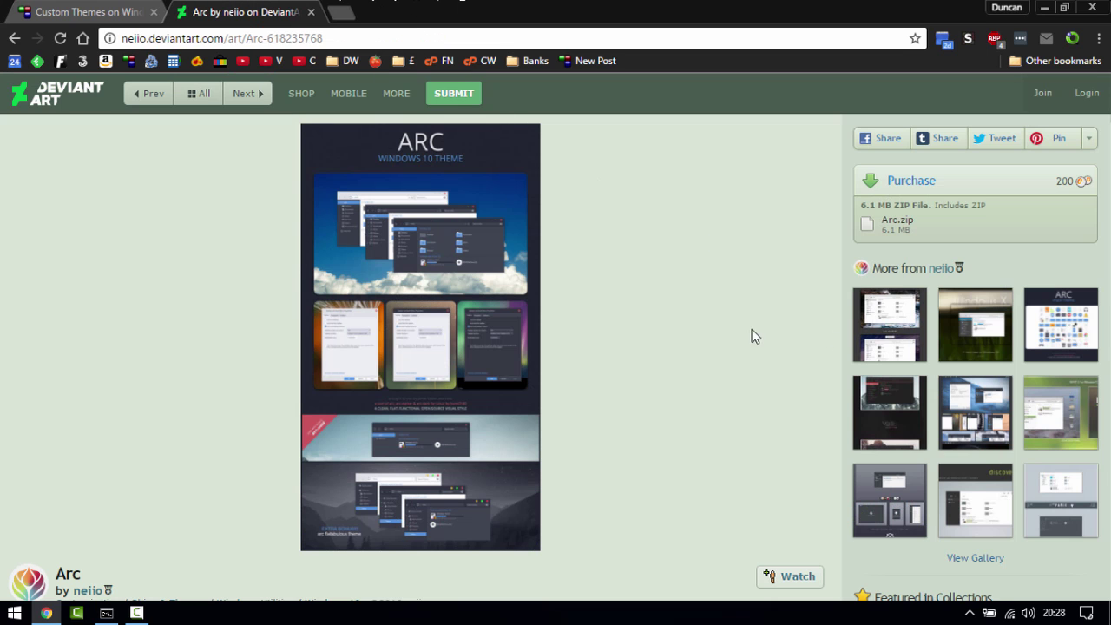
pyautogui.click(429, 162)
pyautogui.scroll(-4, 582, 318)
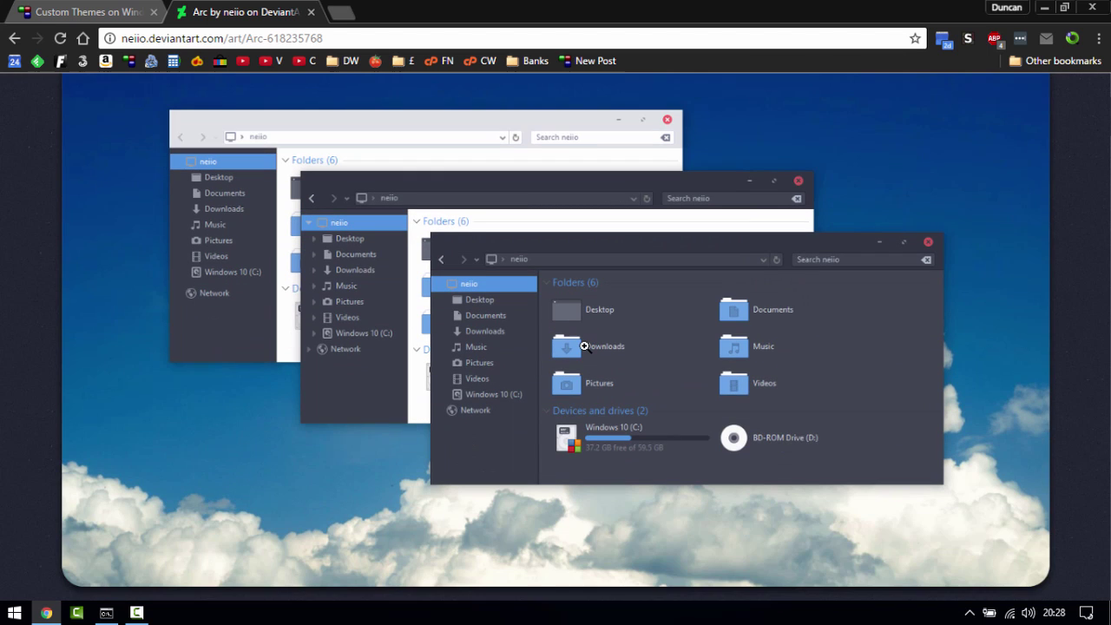
pyautogui.click(585, 347)
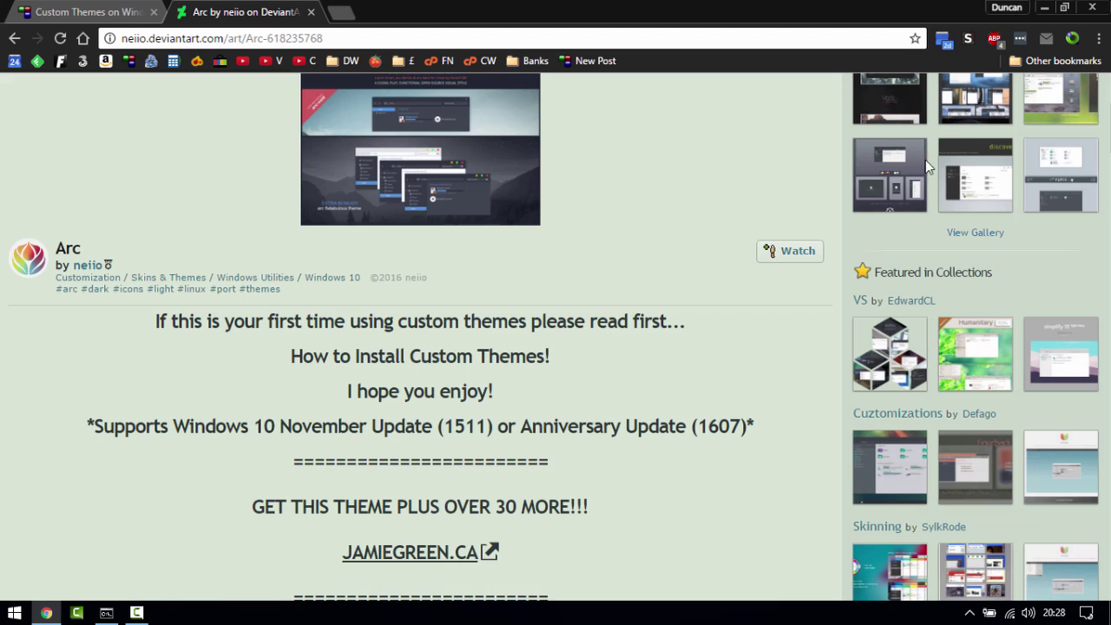
pyautogui.scroll(5, 885, 249)
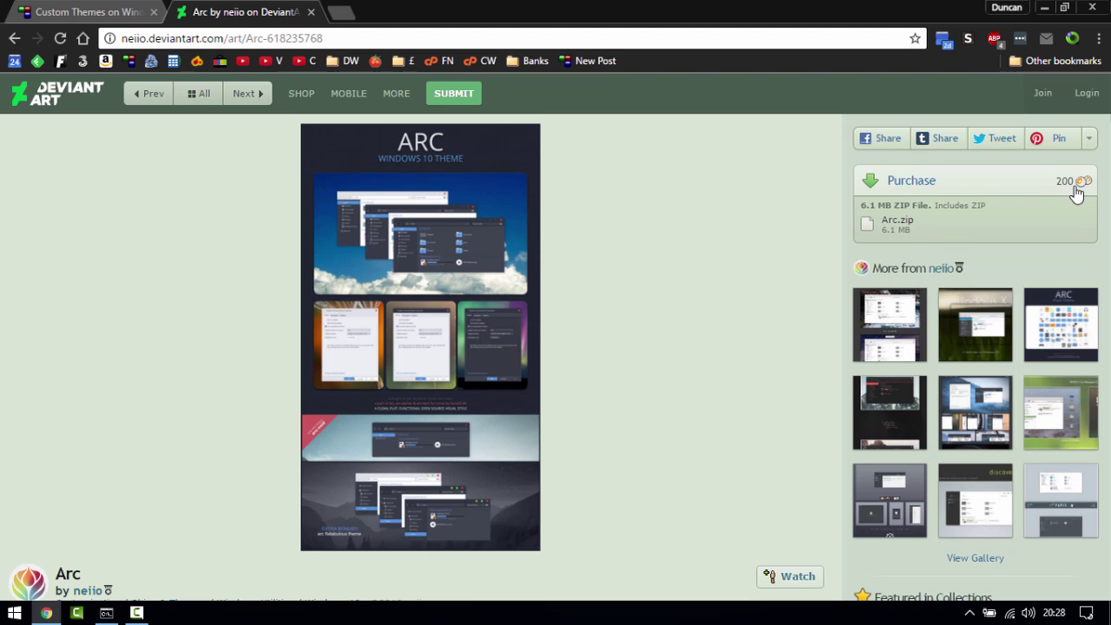
pyautogui.click(480, 229)
pyautogui.scroll(-5, 596, 298)
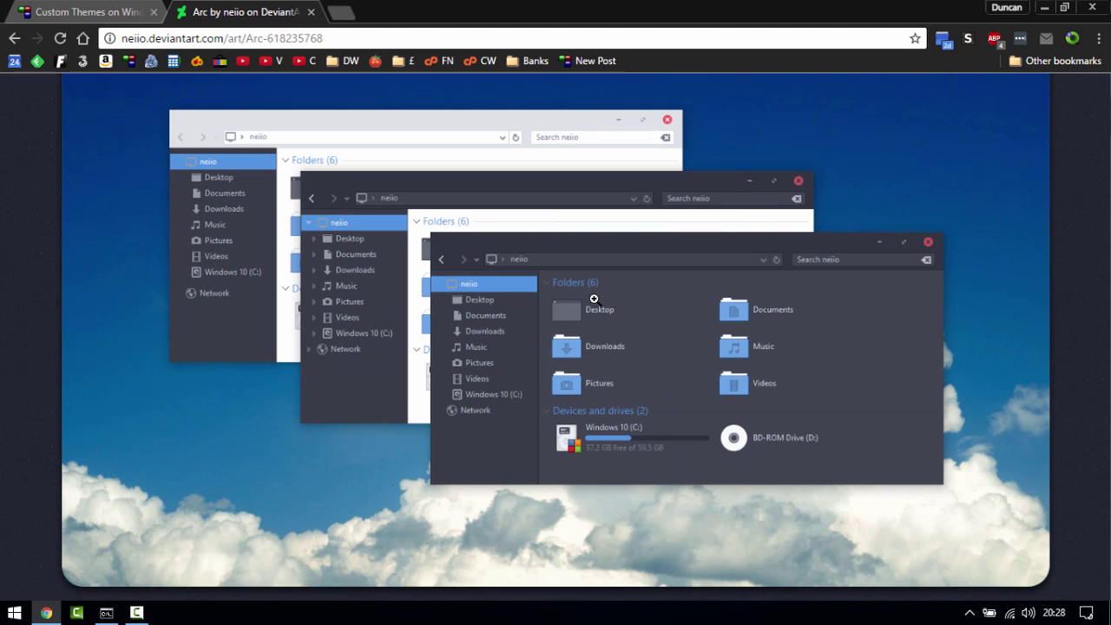
pyautogui.scroll(-5, 594, 299)
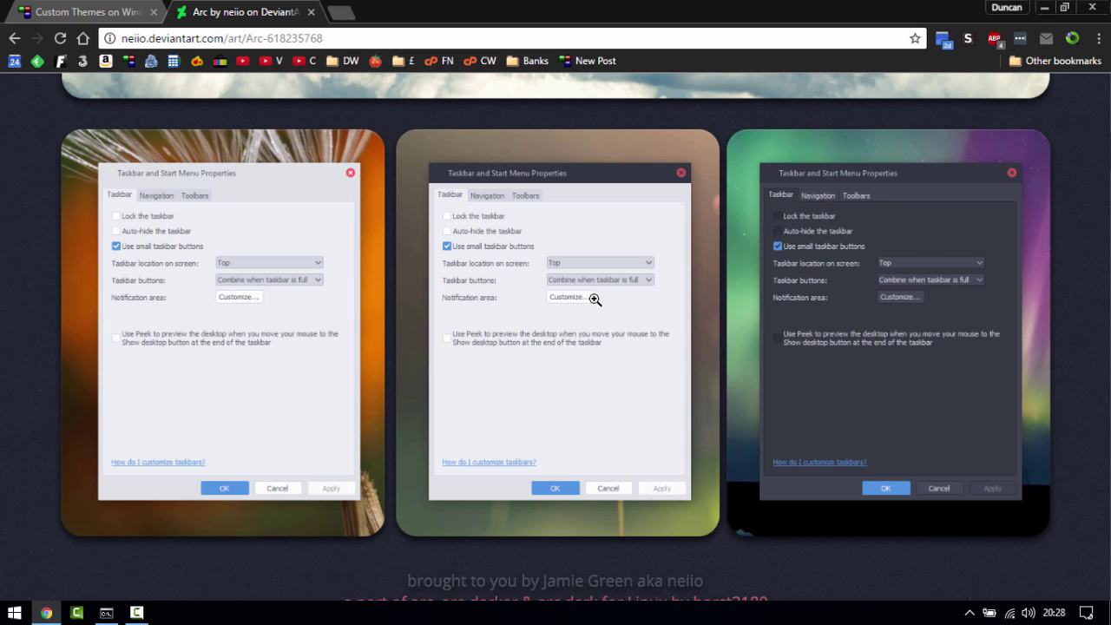
pyautogui.scroll(15, 594, 300)
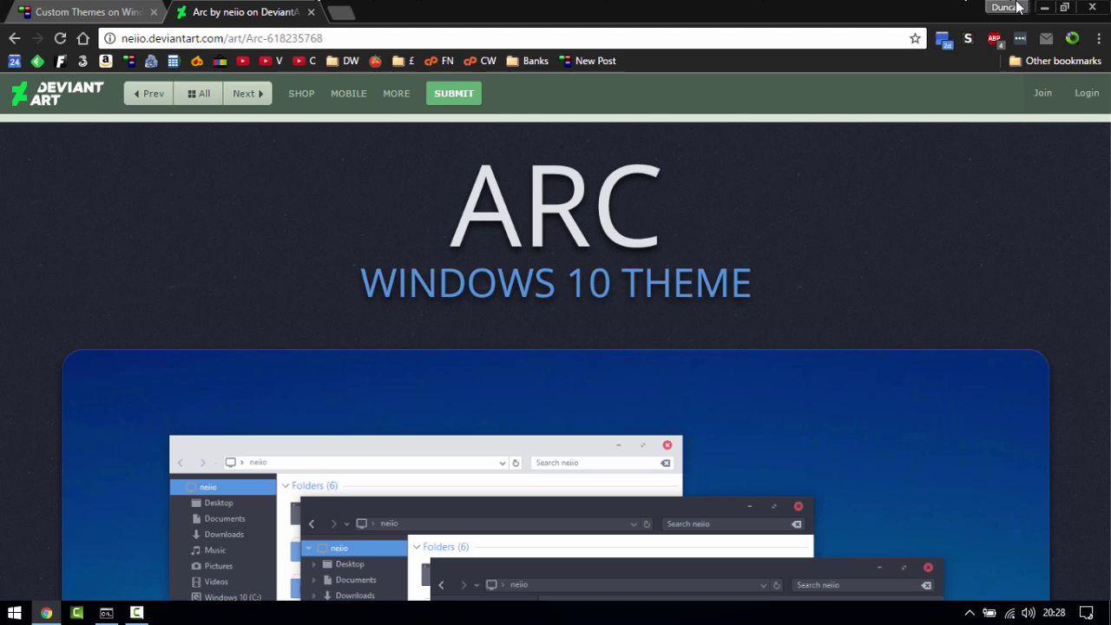
# Minimize the browser, open the Read First notes from the desktop, and compare their release date and supported builds with today's date
pyautogui.click(1045, 7)
pyautogui.click(664, 167)
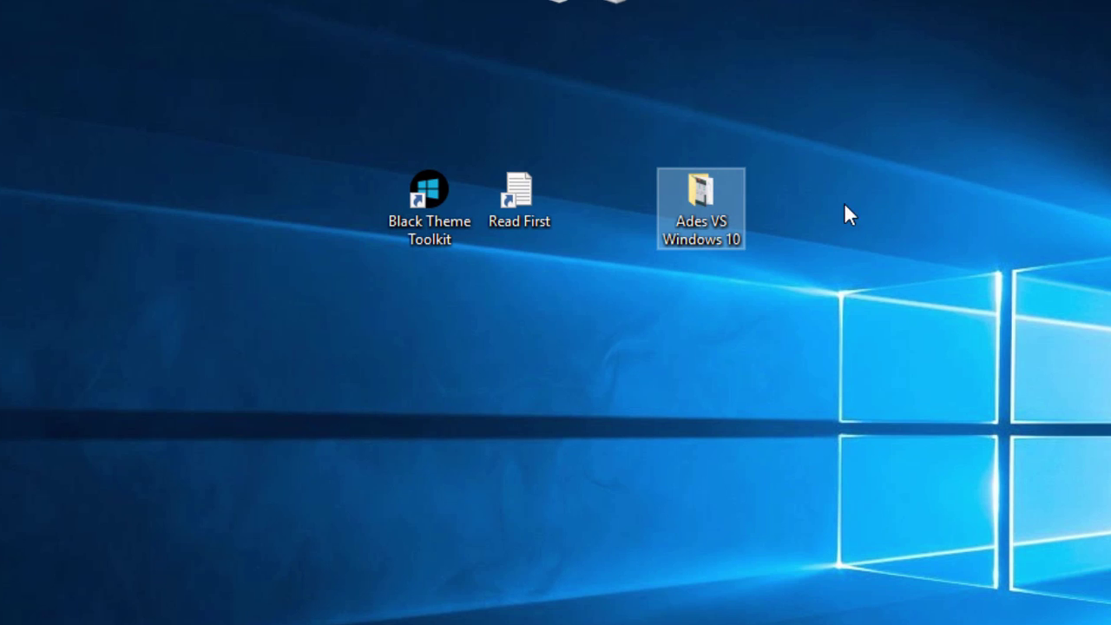
pyautogui.click(466, 220)
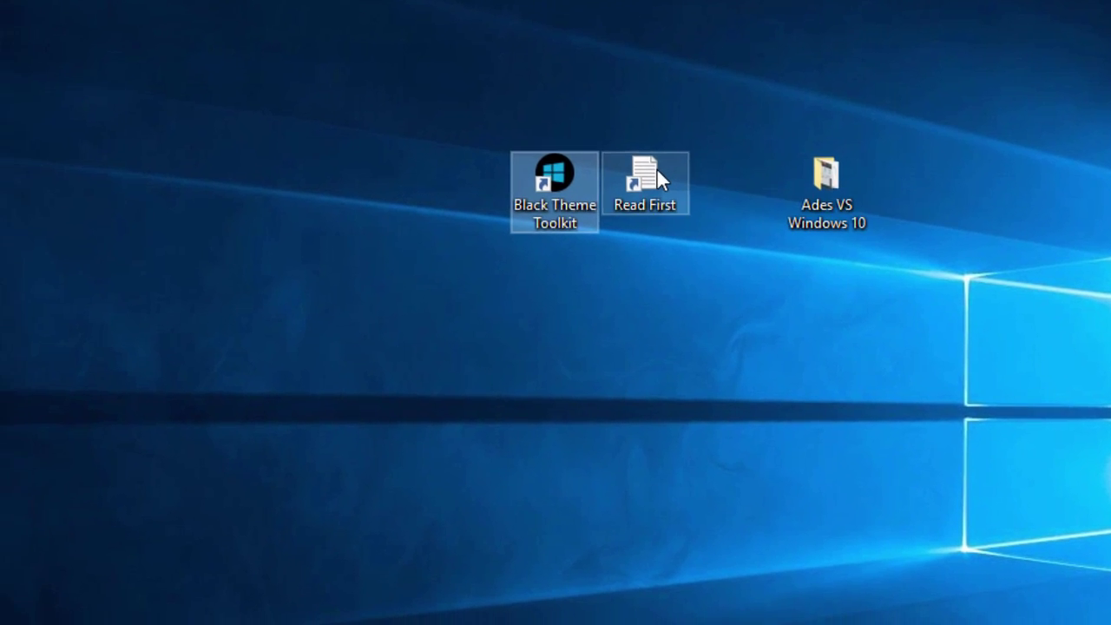
pyautogui.doubleClick(657, 170)
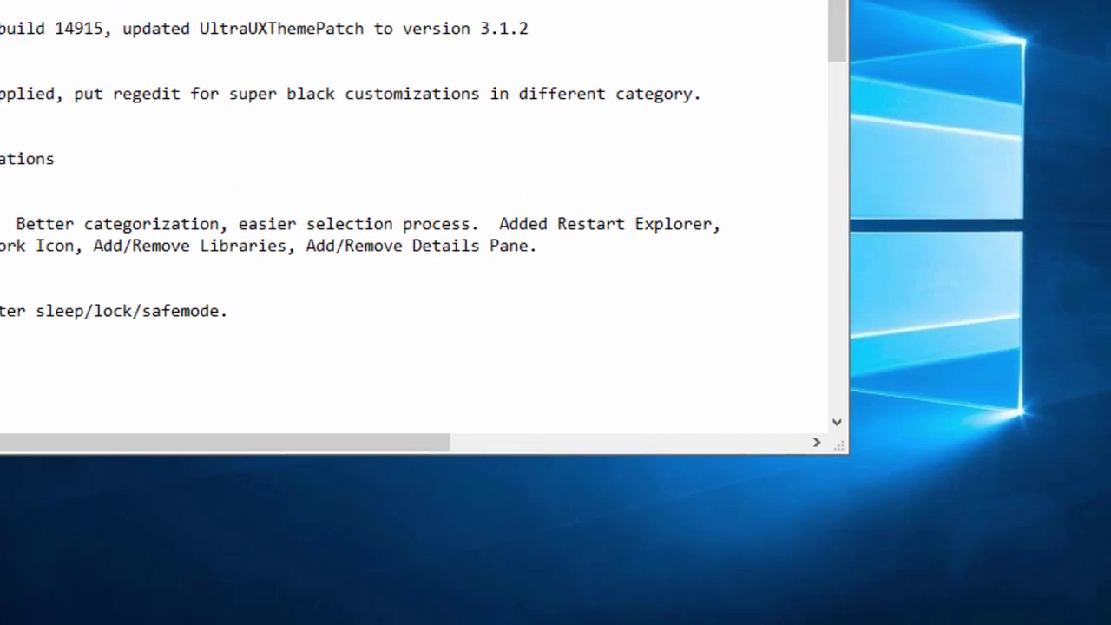
pyautogui.click(1025, 620)
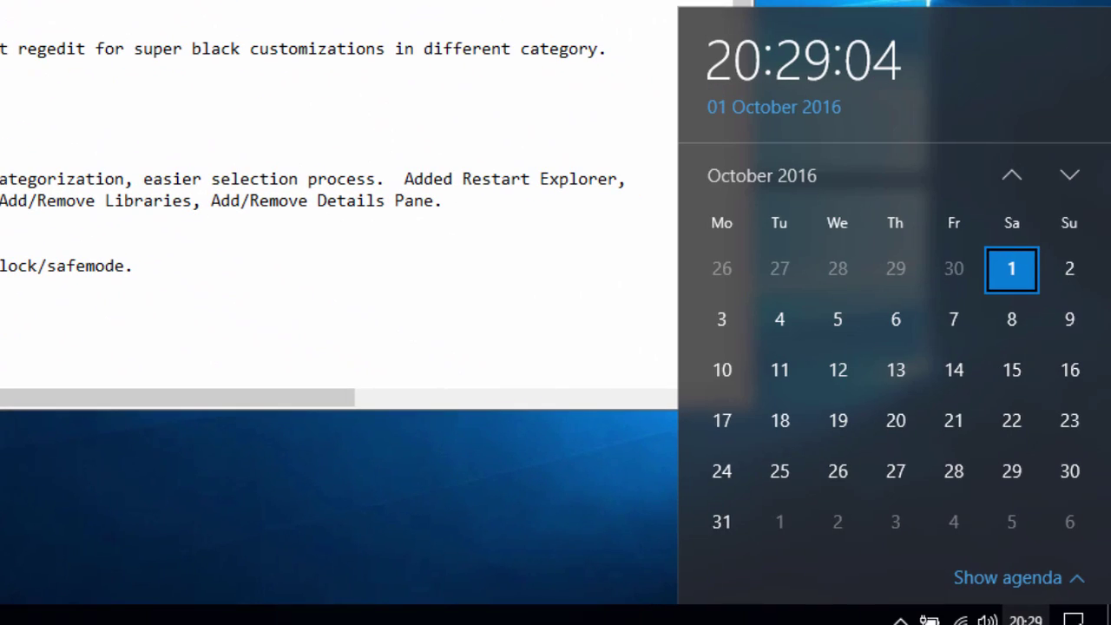
pyautogui.press('Escape')
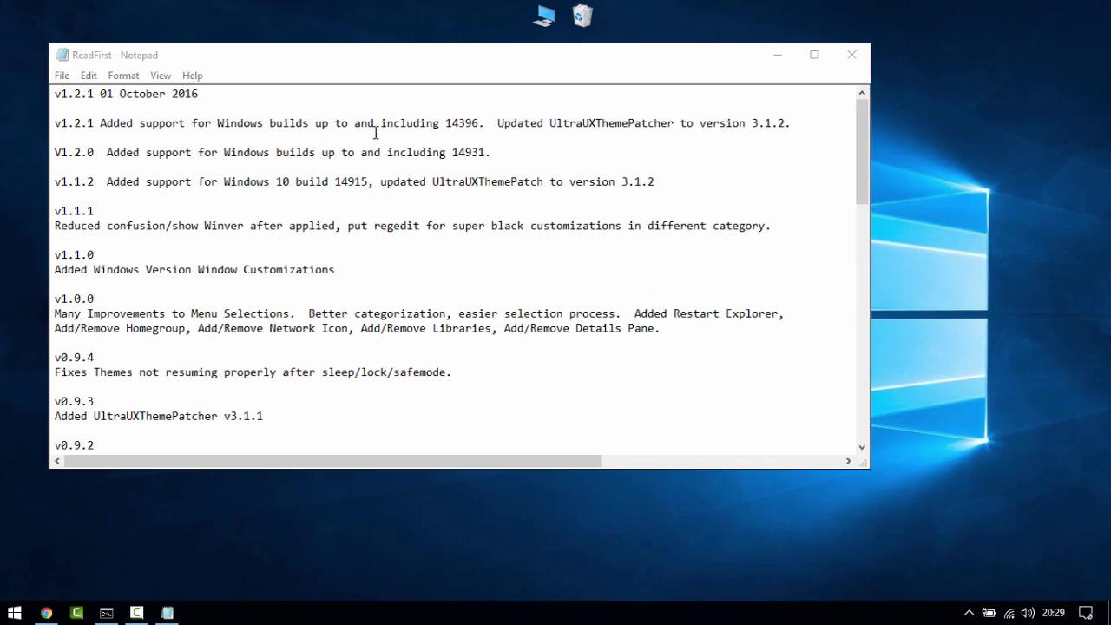
pyautogui.click(445, 132)
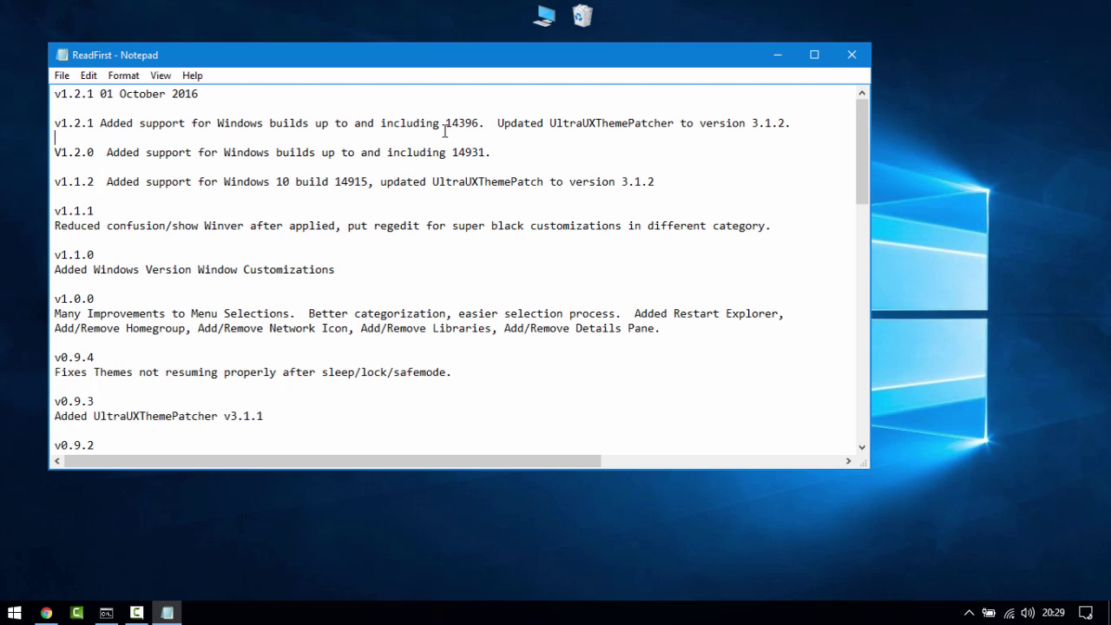
# Run winver to check the Windows build, and close both the version window and the Read First notes
pyautogui.press('super+r')
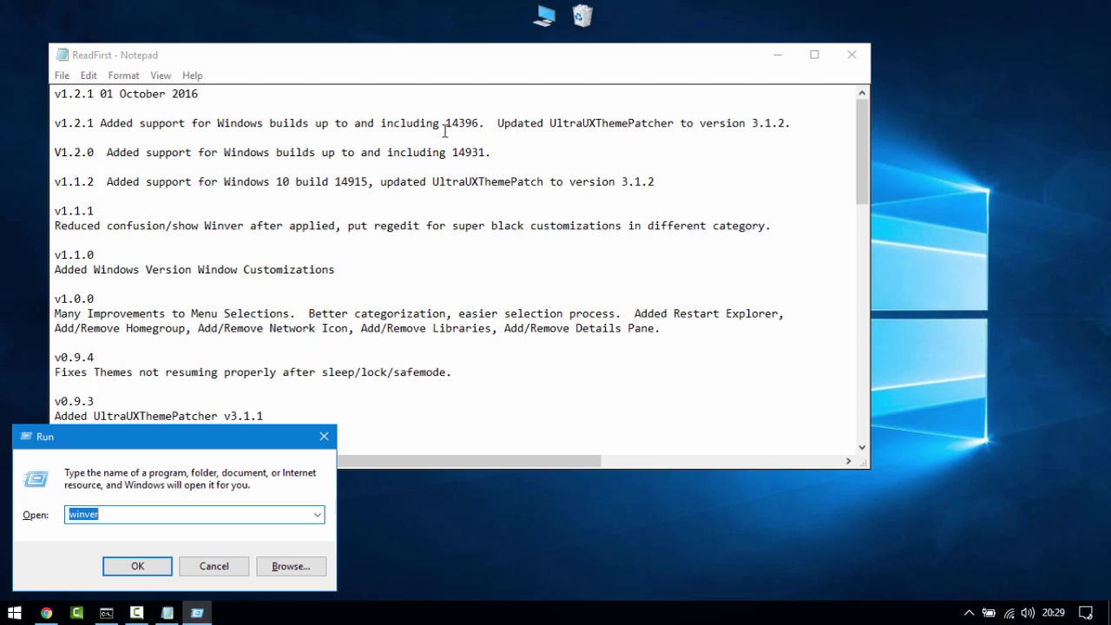
pyautogui.press('Return')
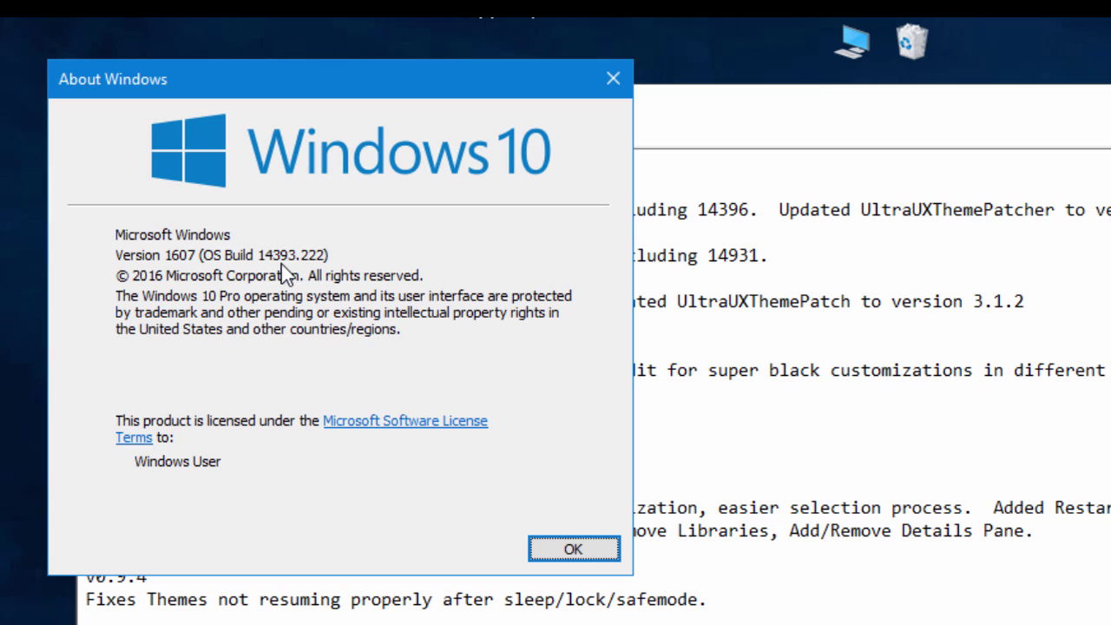
pyautogui.click(584, 549)
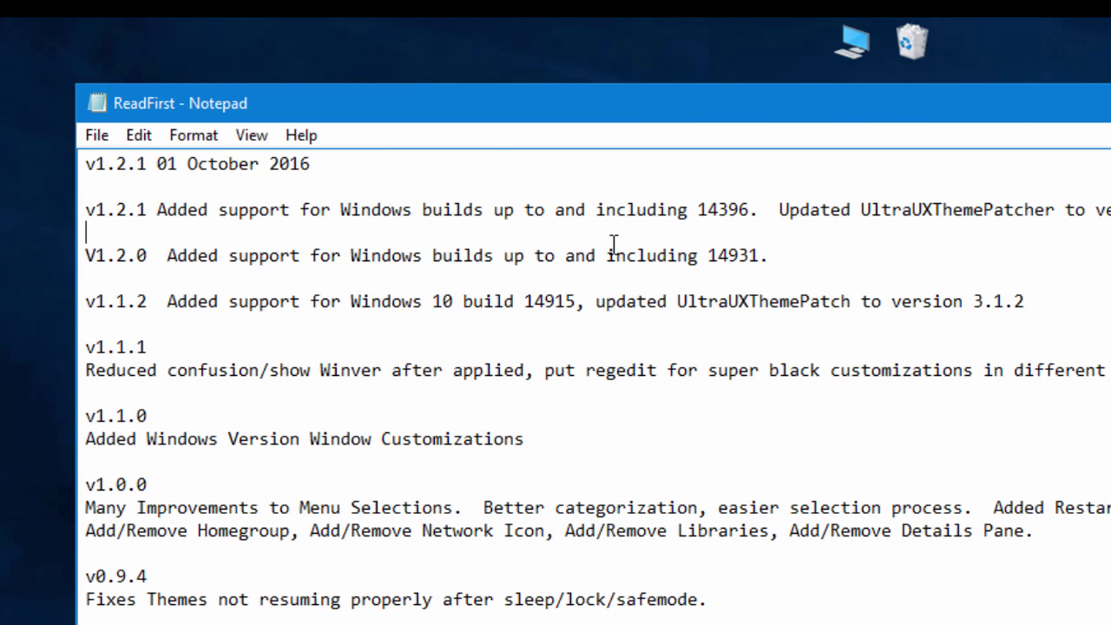
pyautogui.hotkey('alt', 'F4')
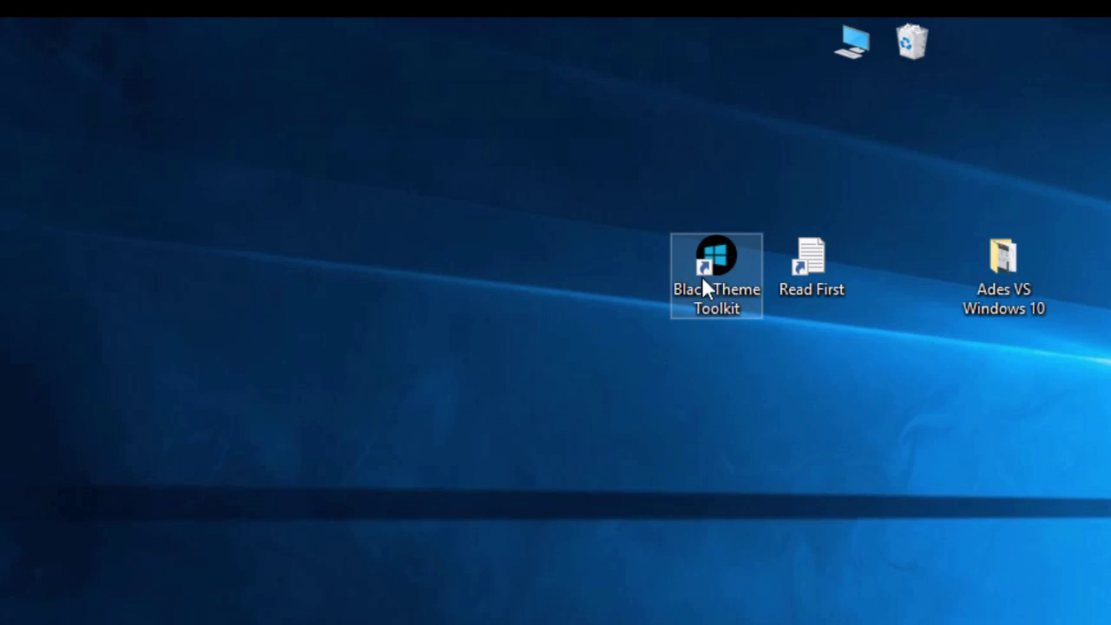
# Launch Black Theme Toolkit with administrator rights, choose the white on black background, and continue past the introduction
pyautogui.doubleClick(709, 245)
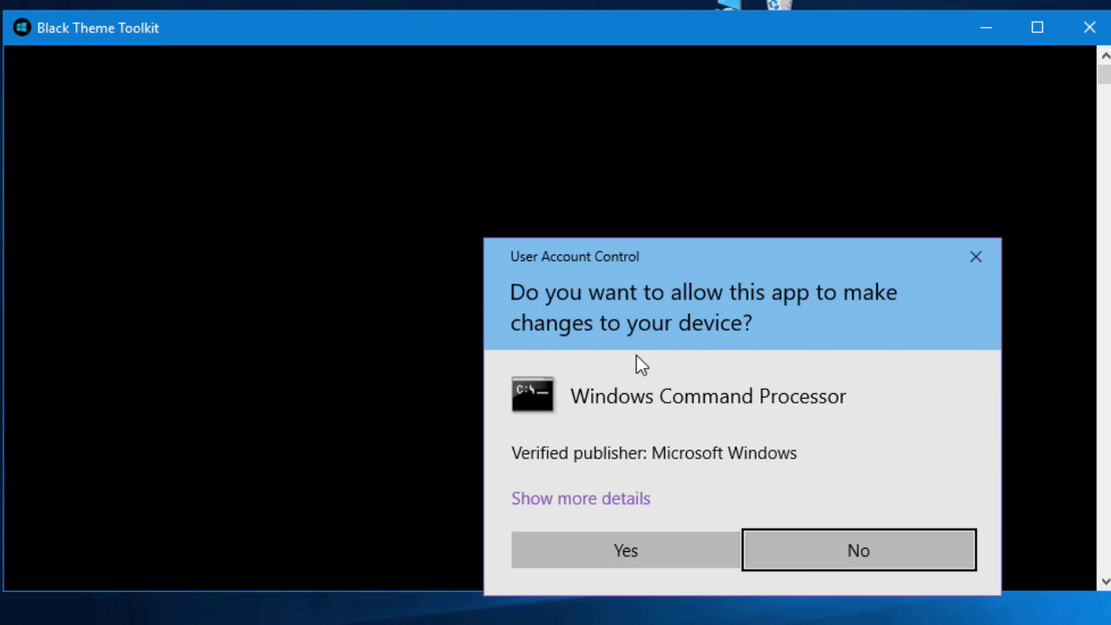
pyautogui.click(634, 550)
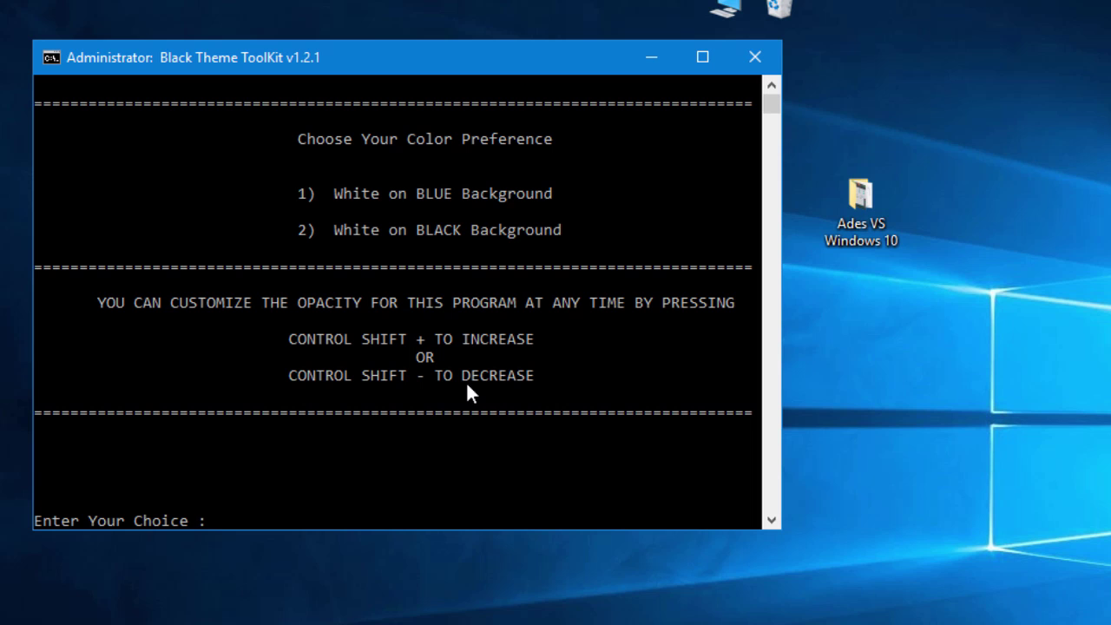
pyautogui.click(348, 488)
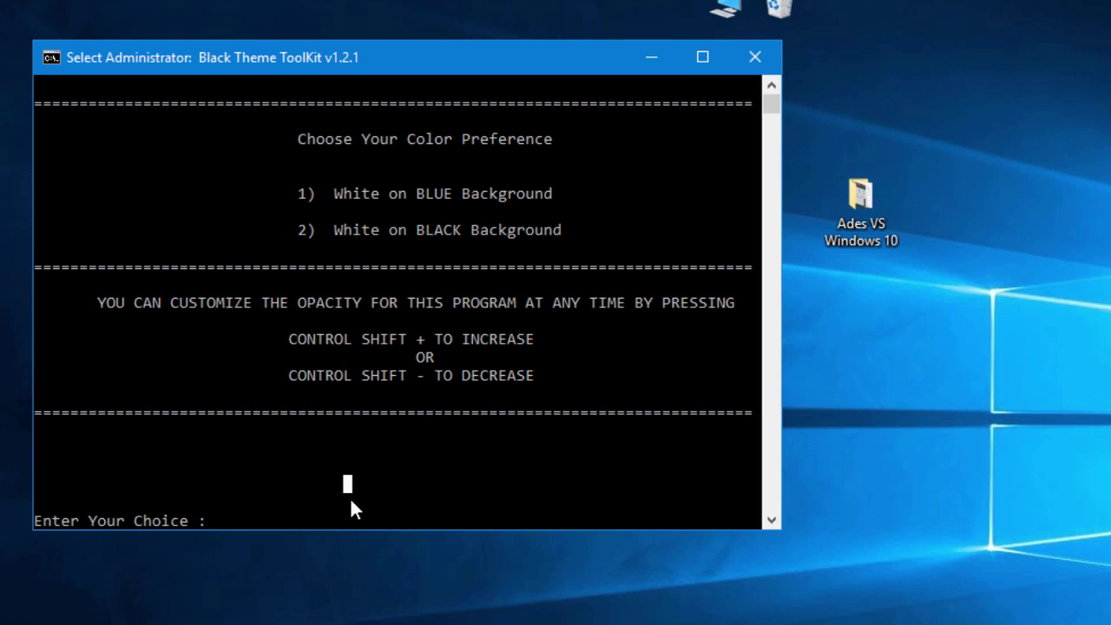
pyautogui.press('2')
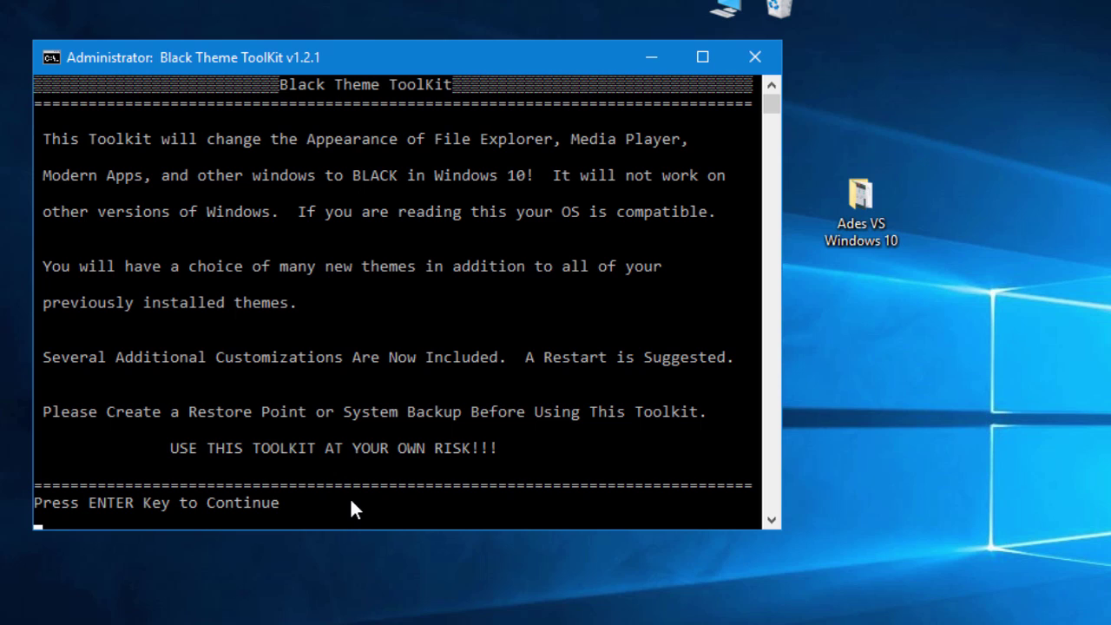
pyautogui.press('Return')
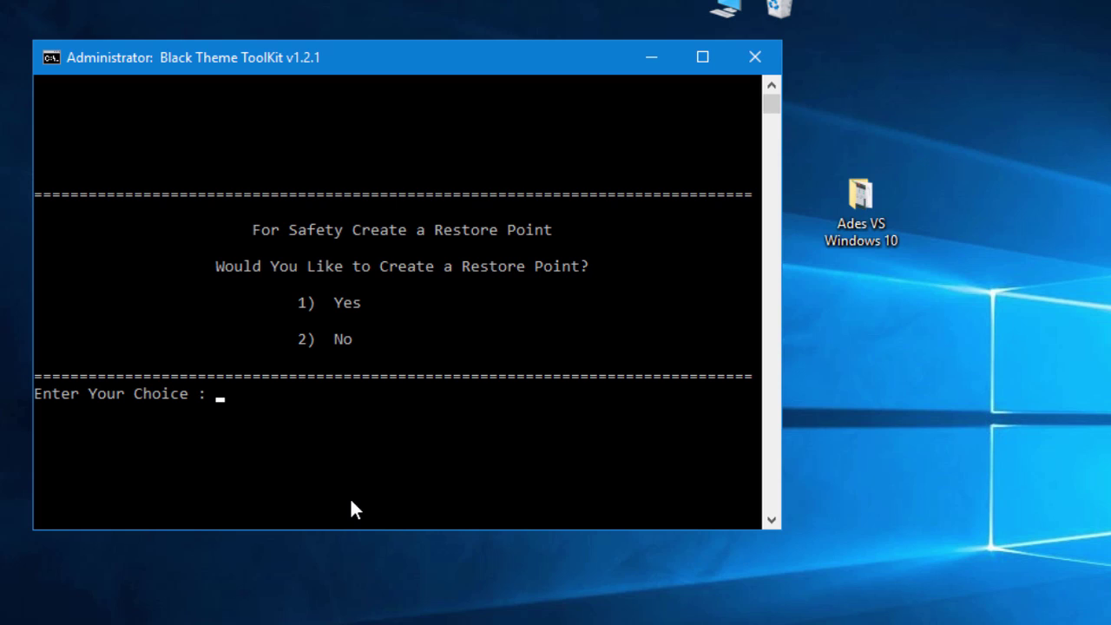
# Decline creating a restore point and go to the toolkit's main menu without choosing a User Account Control setting
pyautogui.press('2')
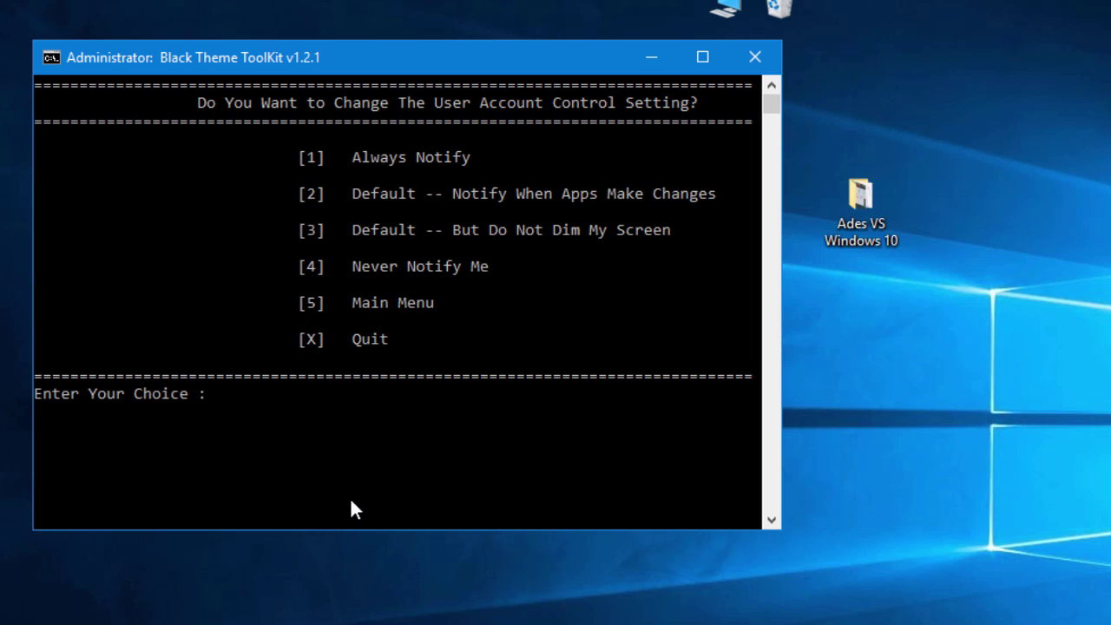
pyautogui.write('5')
pyautogui.press('Return')
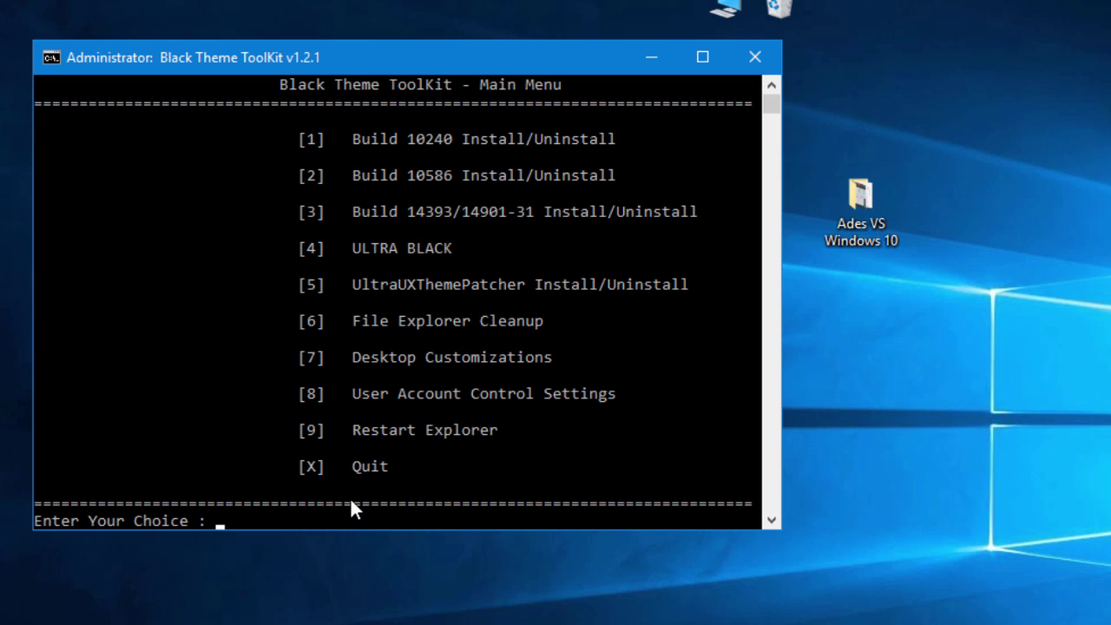
# View the UltraUXThemePatcher install and uninstall options, and close the toolkit without picking one
pyautogui.write('5')
pyautogui.press('Return')
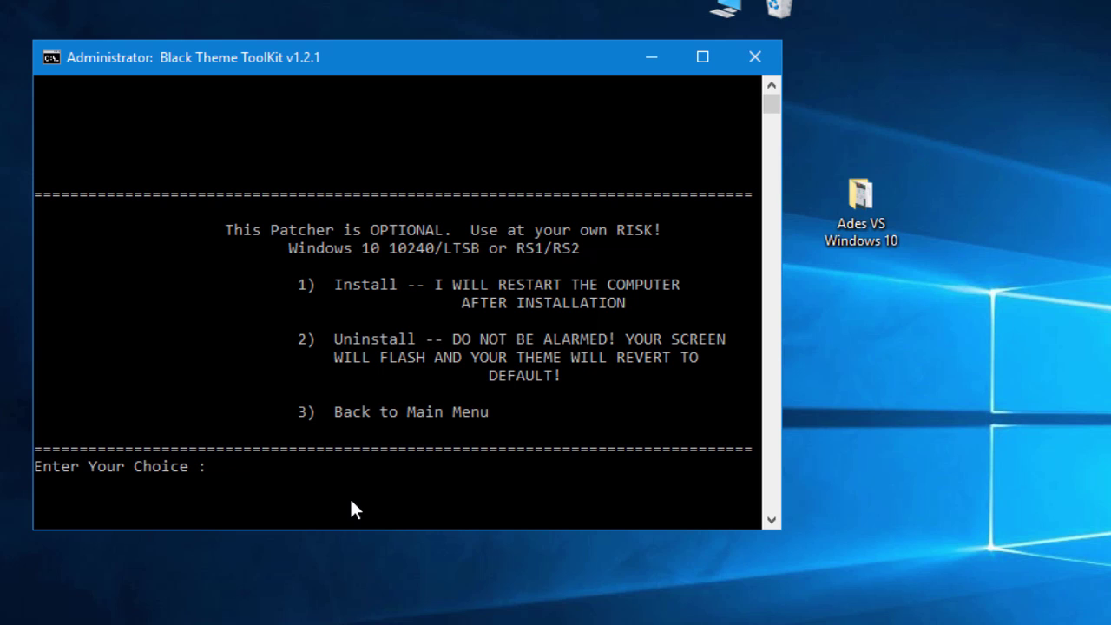
pyautogui.click(745, 54)
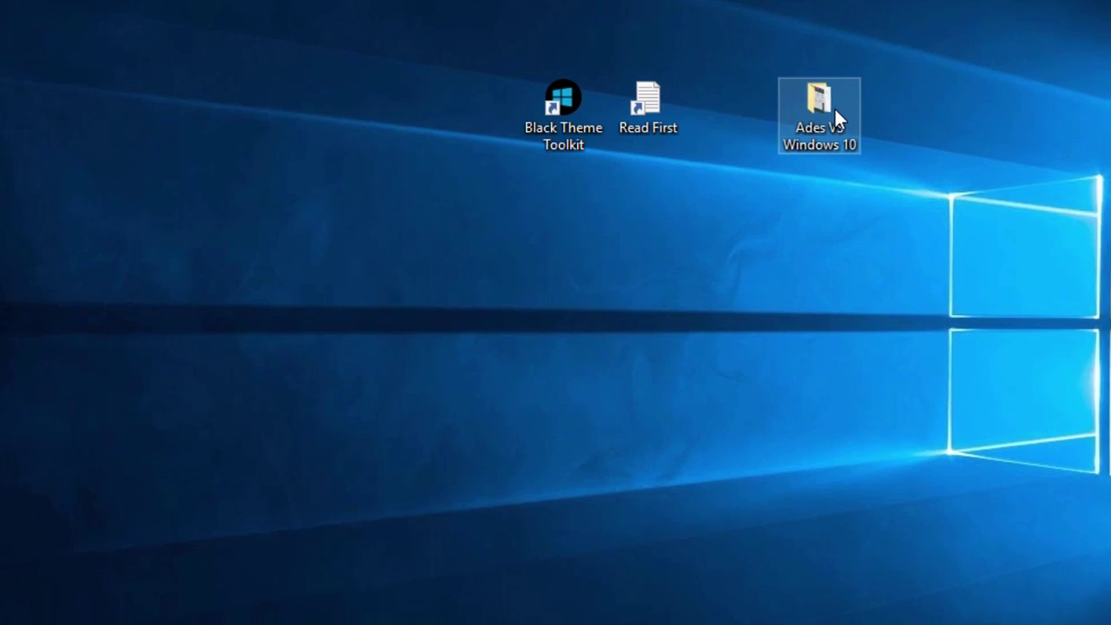
# Open the Ades VS Windows 10 folder on the desktop and go to Themes inside Anniversary Update 1607
pyautogui.doubleClick(873, 208)
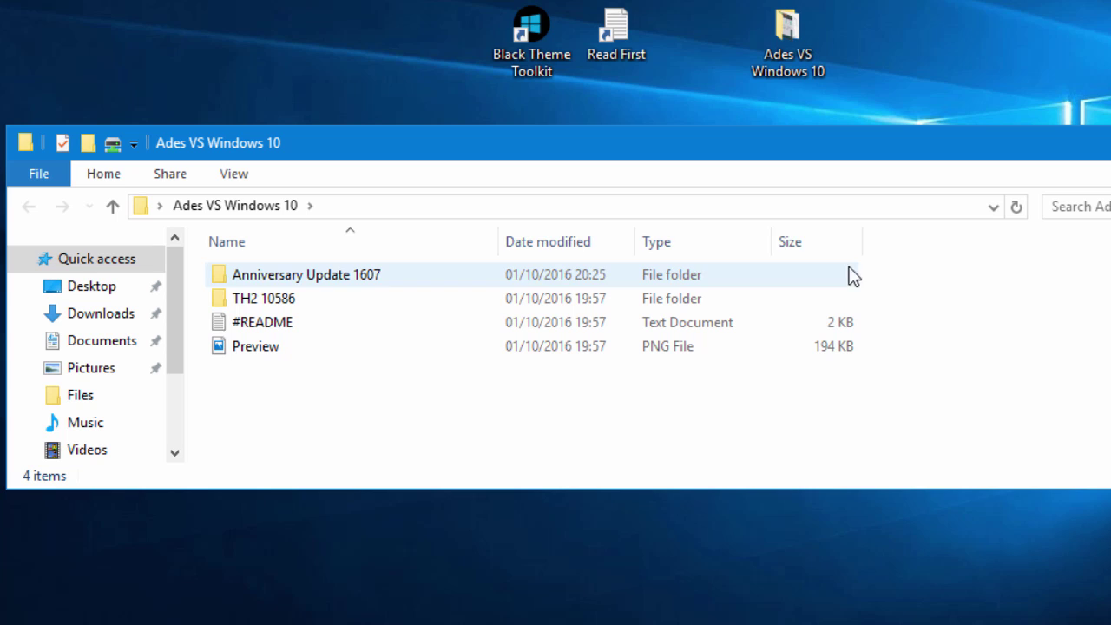
pyautogui.click(342, 279)
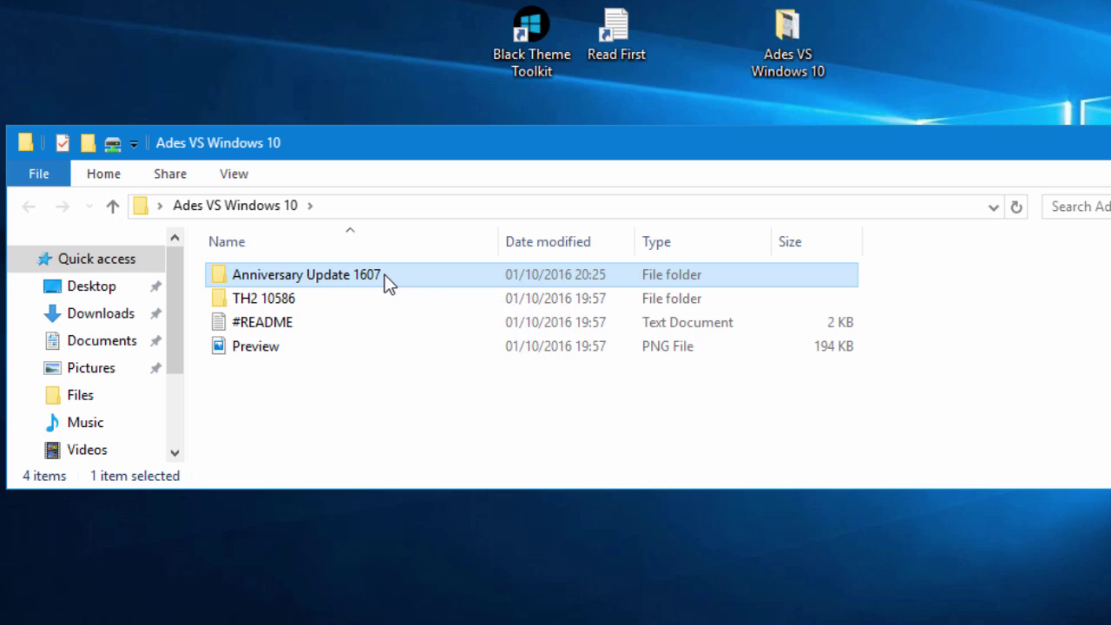
pyautogui.doubleClick(384, 274)
pyautogui.doubleClick(372, 278)
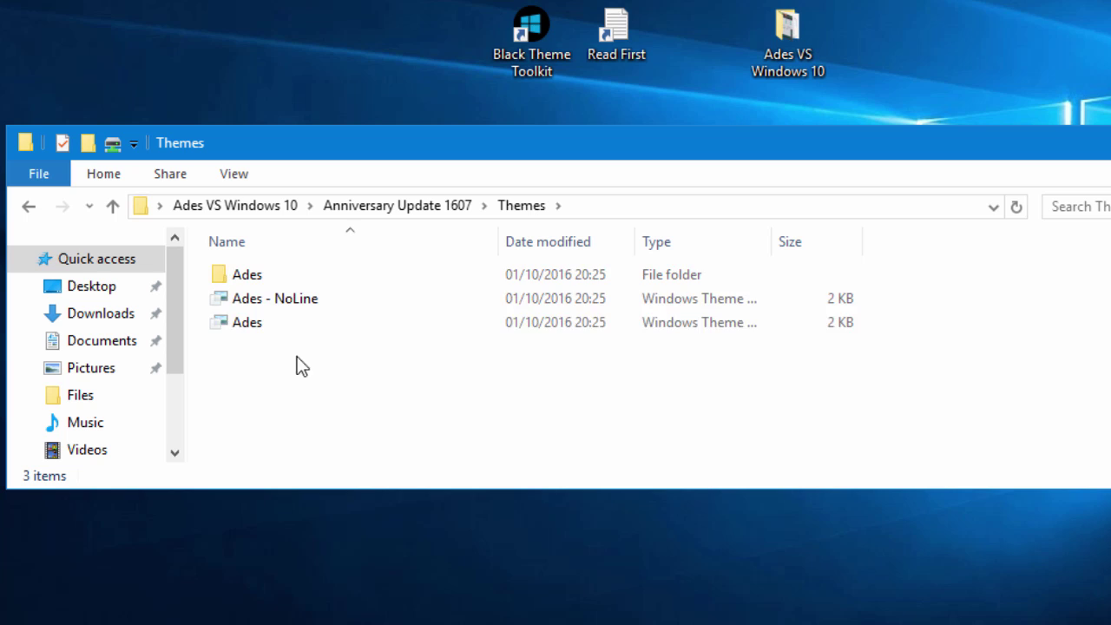
# Copy the Ades folder and both Ades theme files into C:\Windows\Resources\Themes
pyautogui.moveTo(295, 365); pyautogui.dragTo(267, 259)
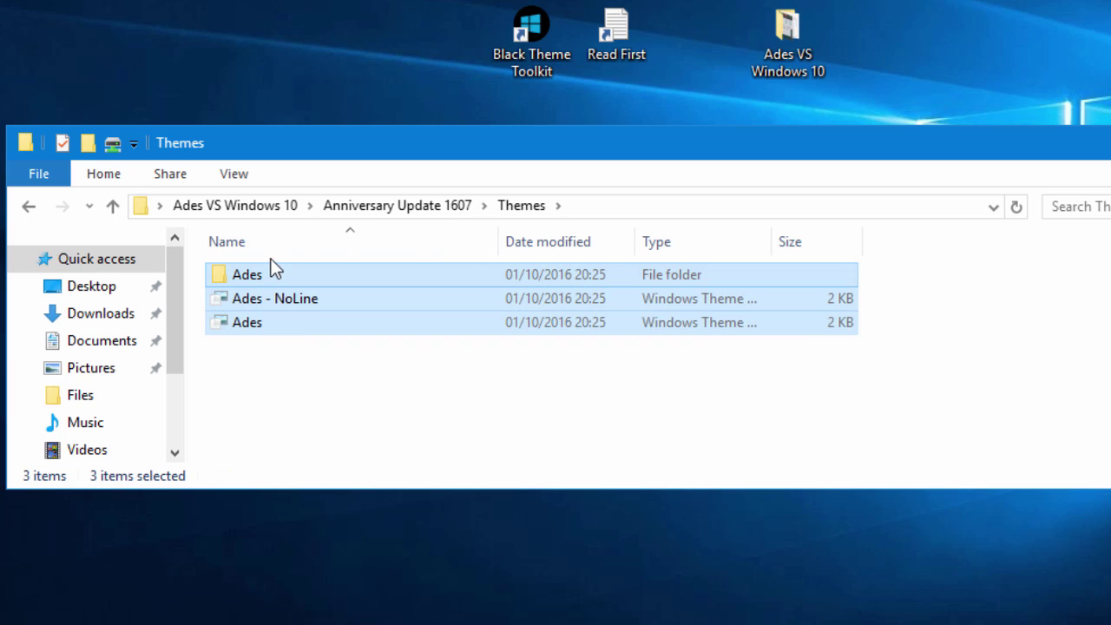
pyautogui.click(653, 208)
pyautogui.write('c')
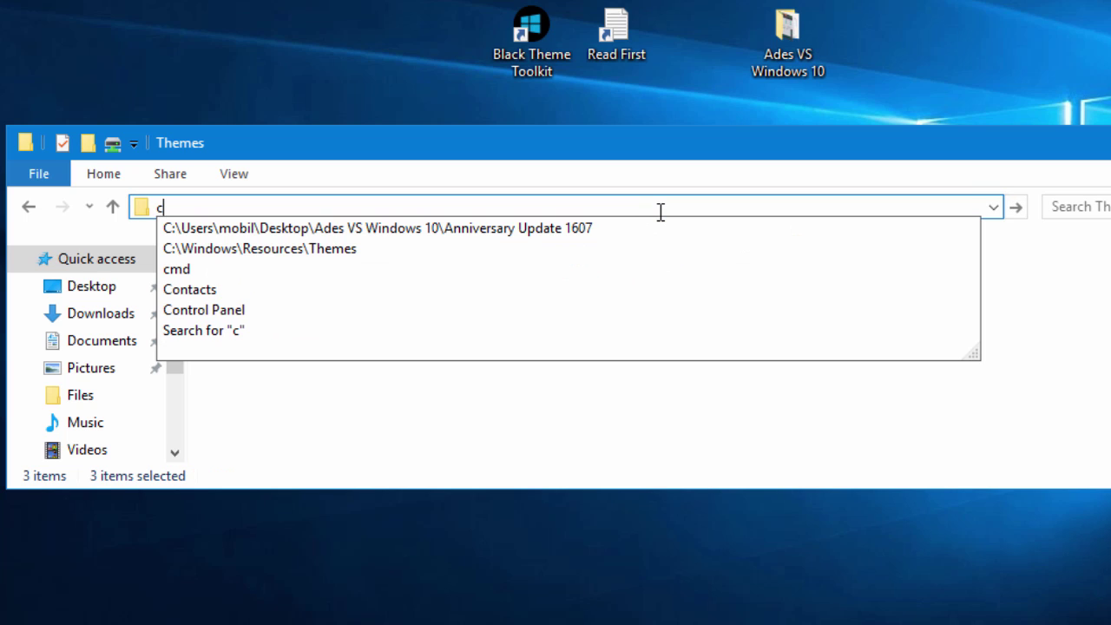
pyautogui.write(':\\window')
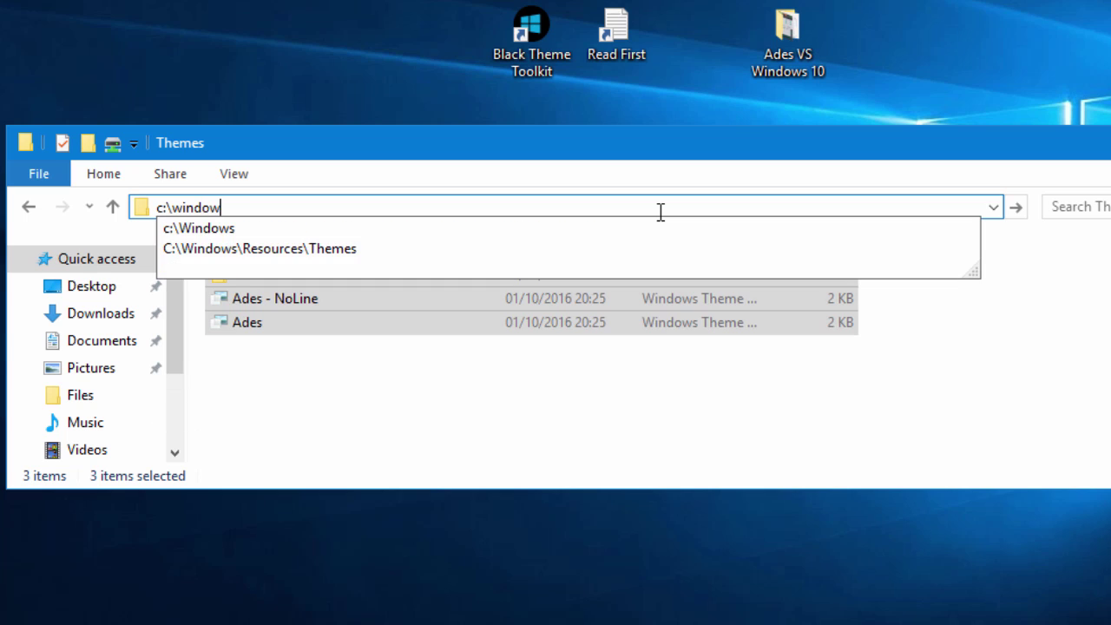
pyautogui.write('s\resources\theme')
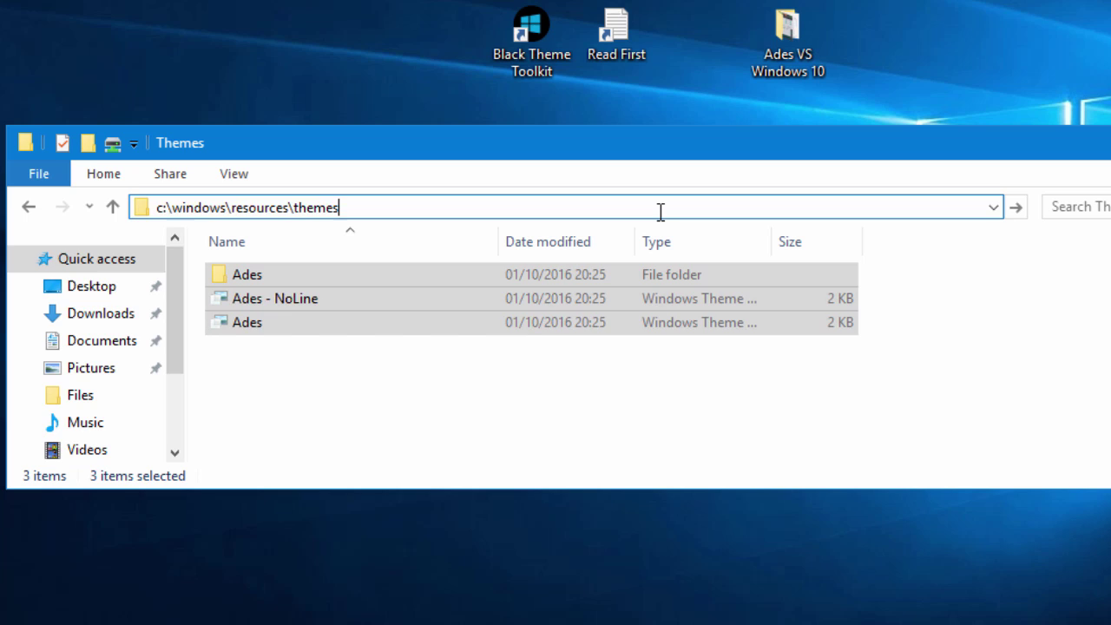
pyautogui.press('Return')
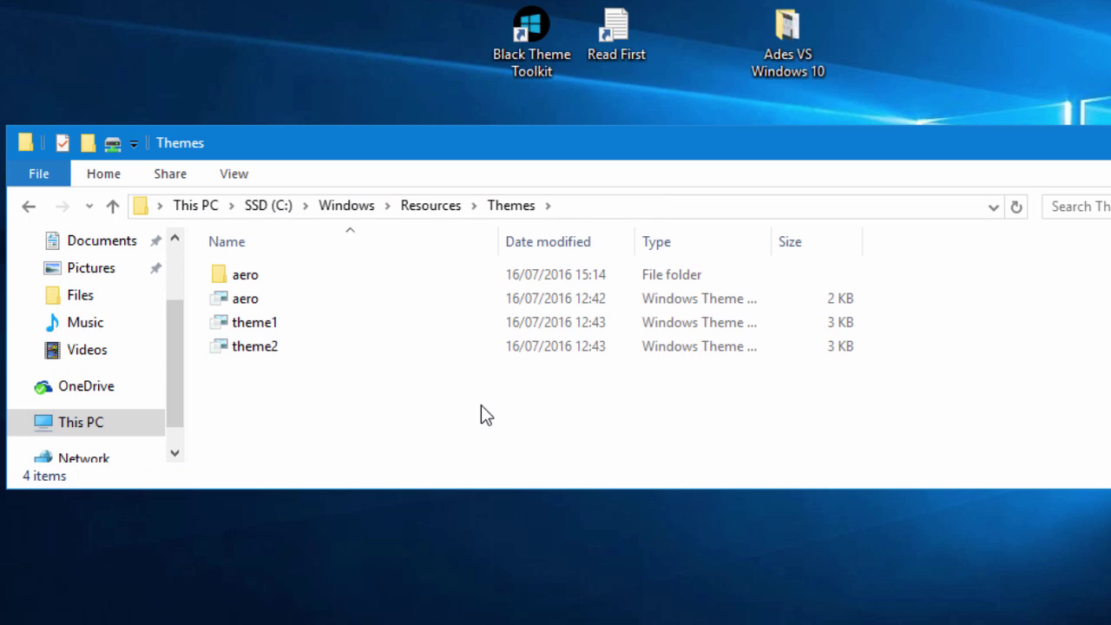
pyautogui.hotkey('ctrl', 'v')
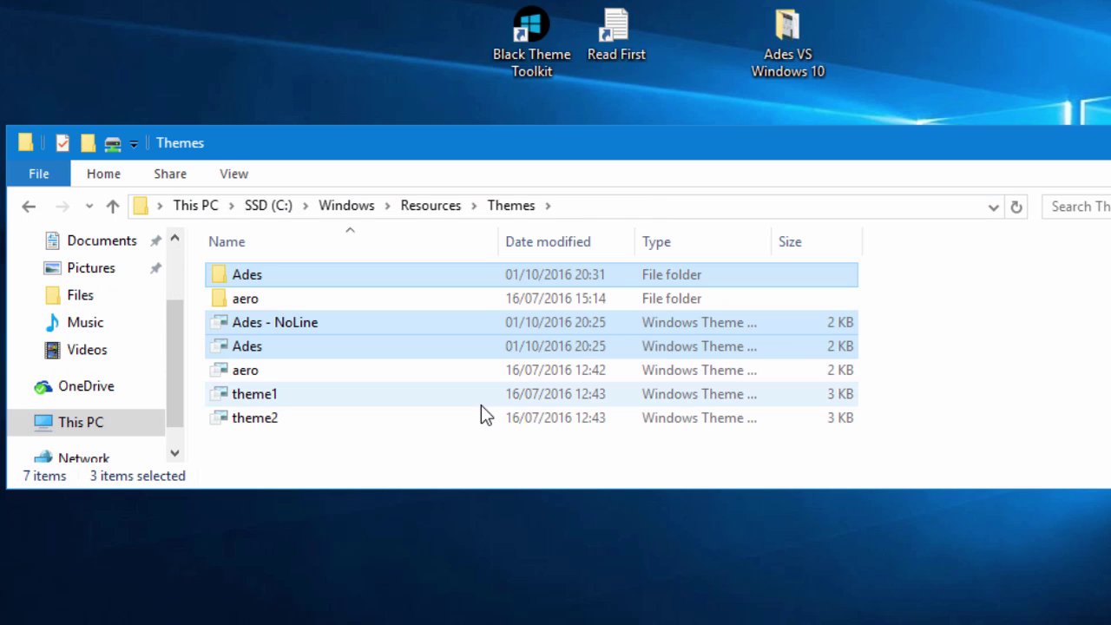
# Apply the Ades theme from the system Themes folder and minimize the Personalization window
pyautogui.click(916, 365)
pyautogui.doubleClick(354, 344)
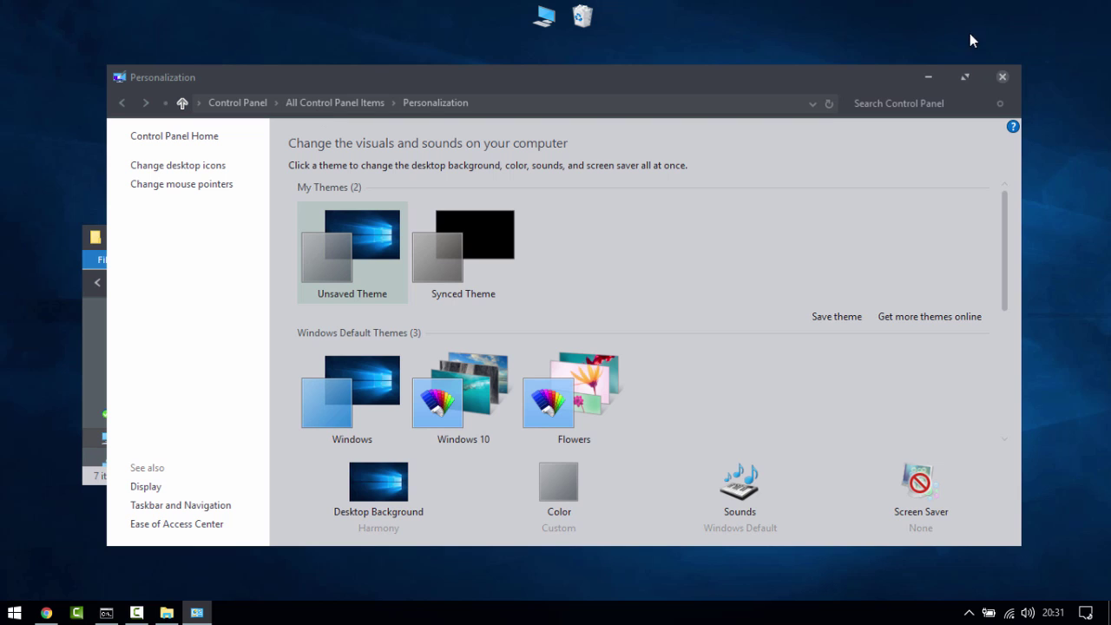
pyautogui.click(927, 76)
# Relaunch Black Theme Toolkit with administrator rights, choose the white on black background, and continue past the introduction
pyautogui.doubleClick(459, 166)
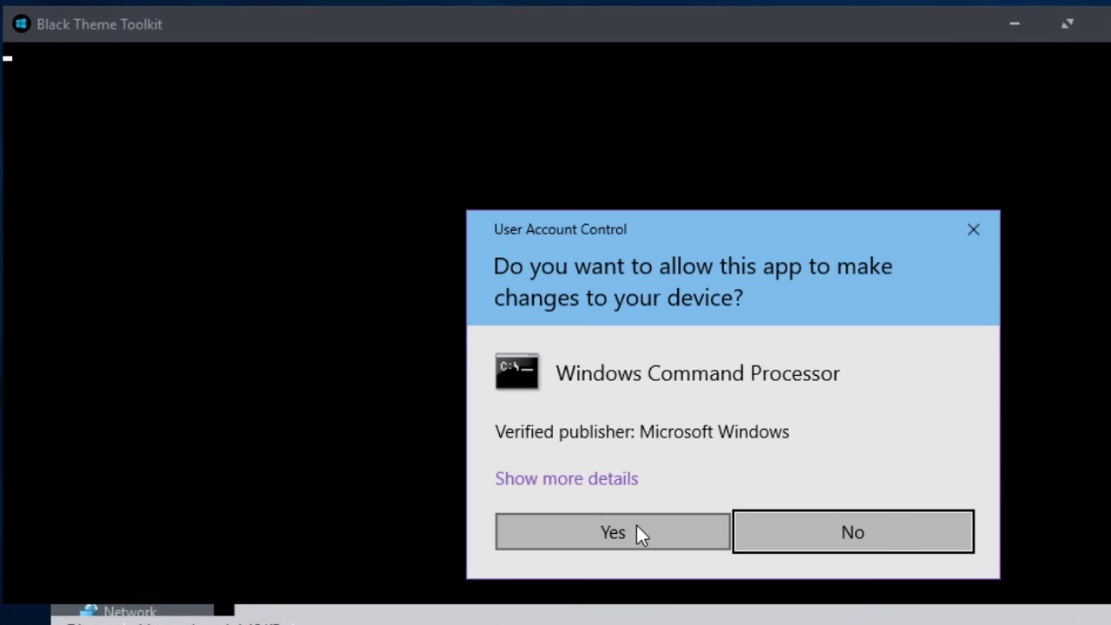
pyautogui.click(603, 506)
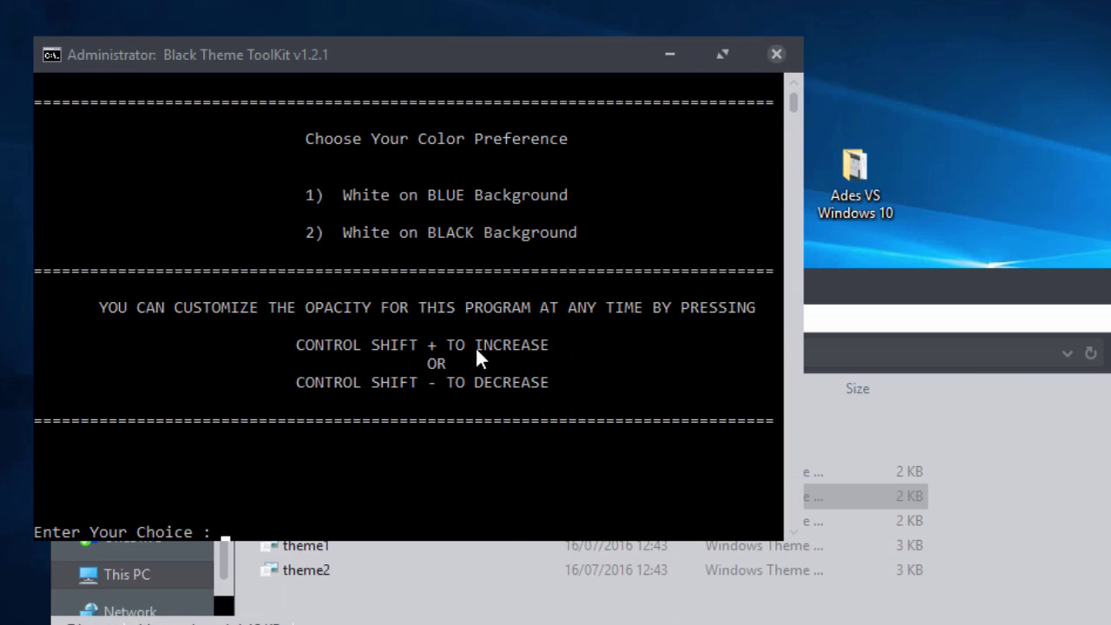
pyautogui.click(439, 415)
pyautogui.write('2')
pyautogui.press('Return')
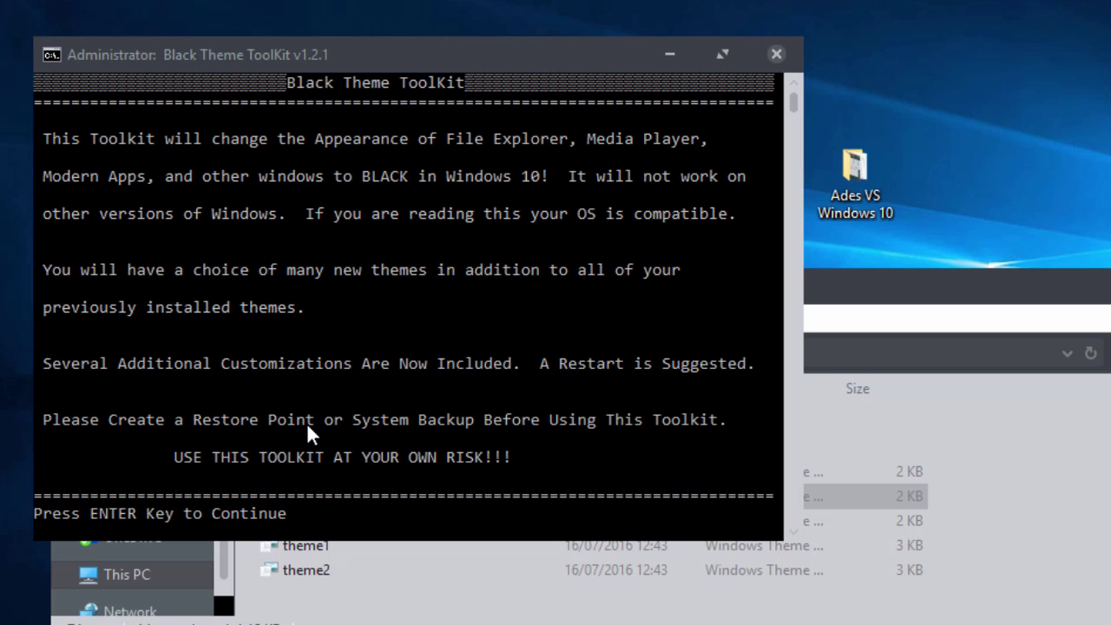
pyautogui.press('Return')
# Decline creating a restore point and go to the main menu, leaving the User Account Control setting alone
pyautogui.write('2')
pyautogui.press('Return')
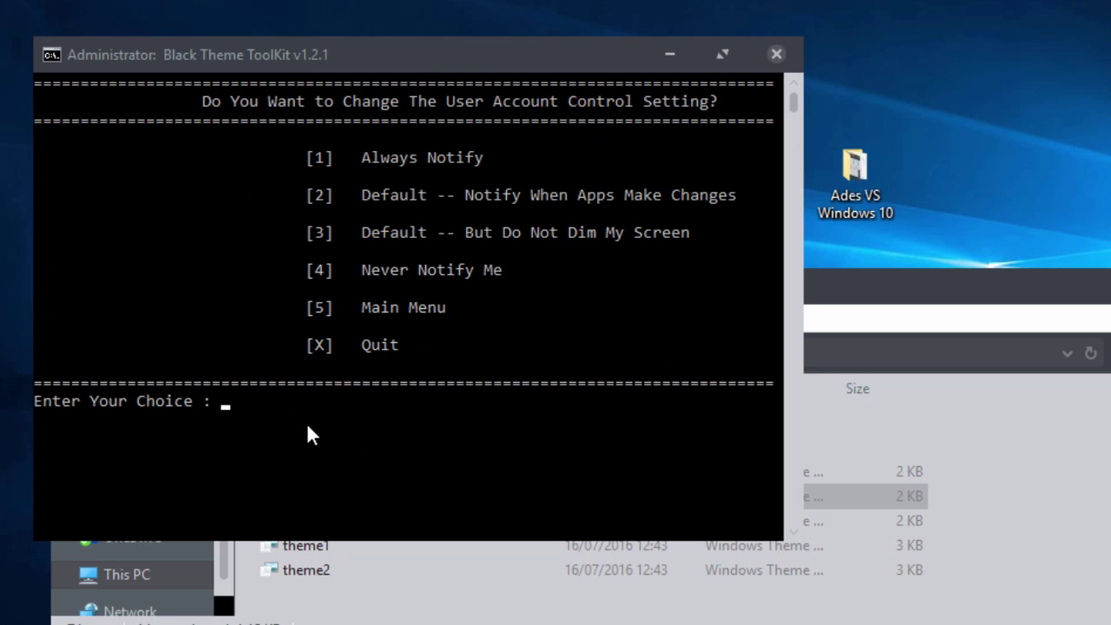
pyautogui.write('5')
pyautogui.press('Return')
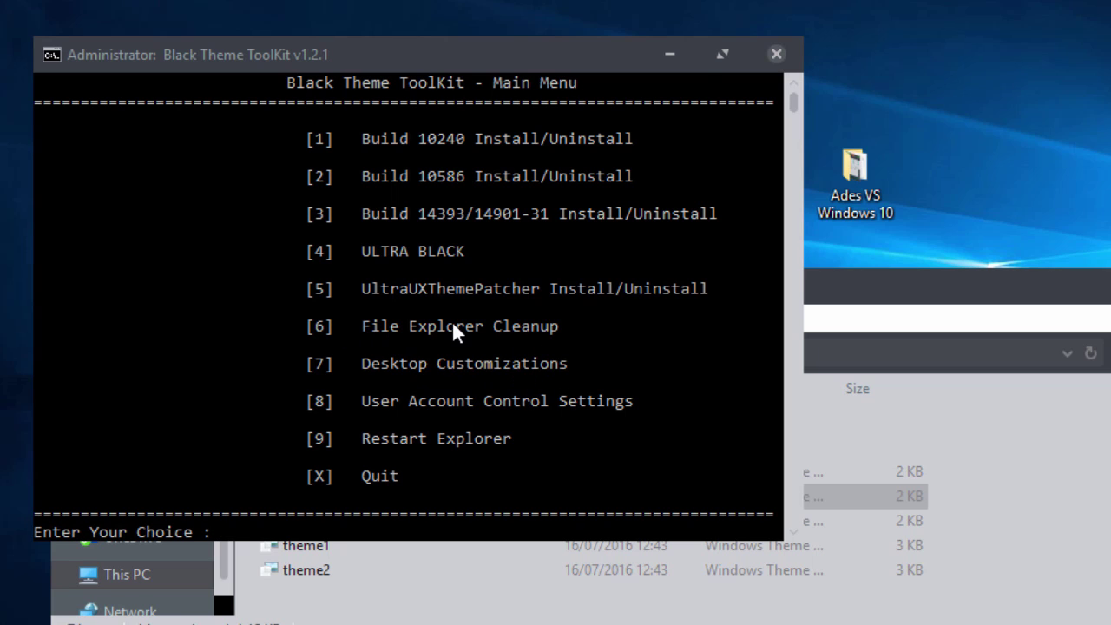
# View the toolkit's Desktop Customizations options and close the toolkit without choosing one
pyautogui.write('7')
pyautogui.press('Return')
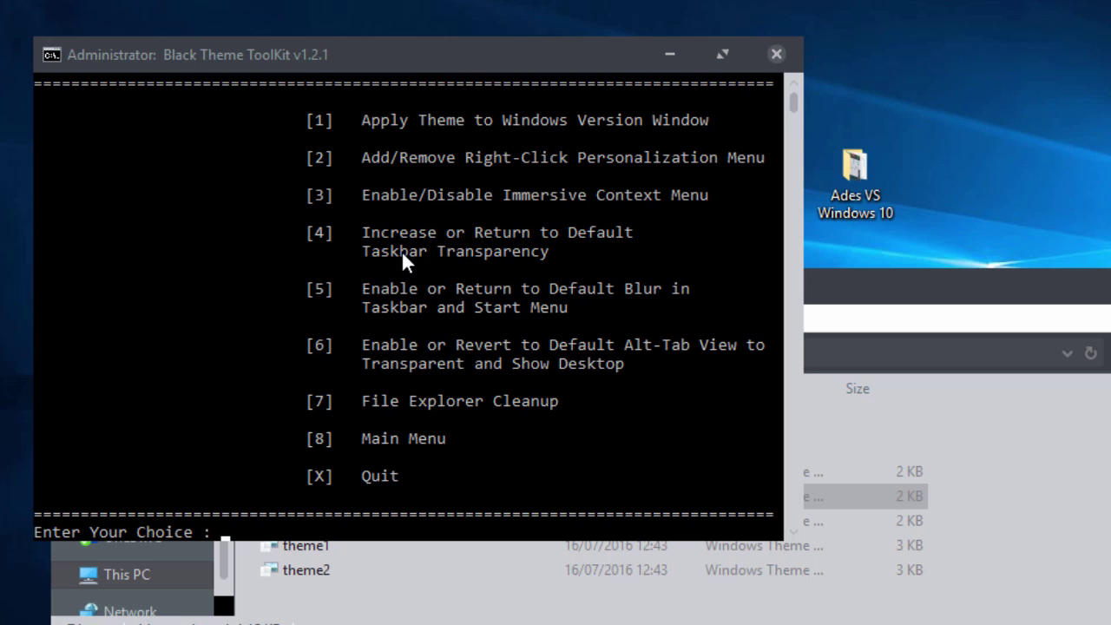
pyautogui.click(777, 55)
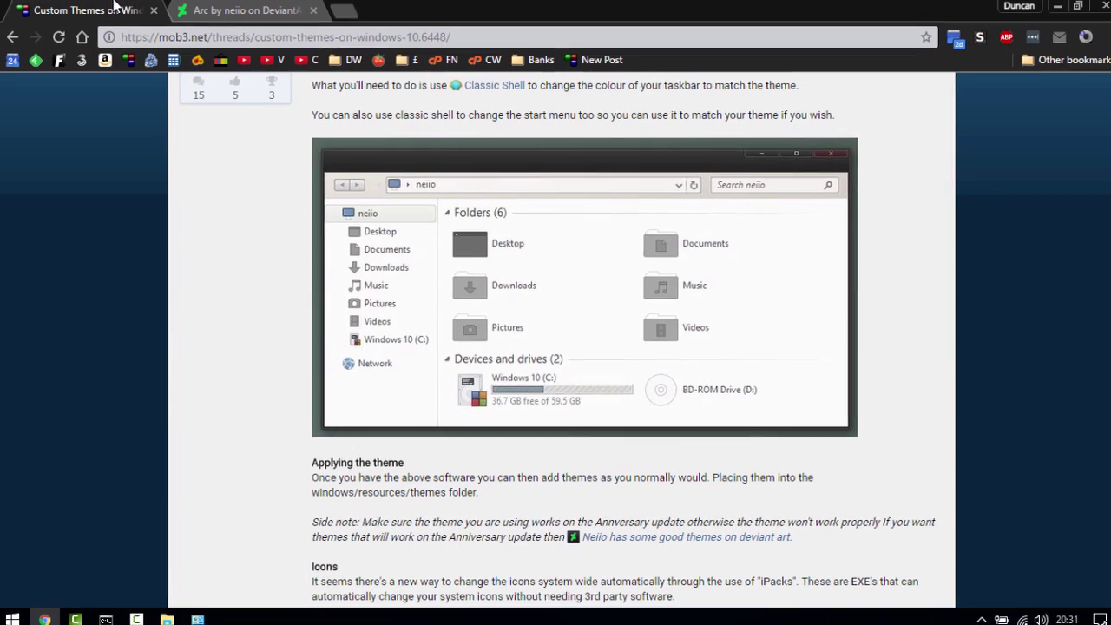
# Switch to Chrome and return to the beginning of the Custom Themes on Windows 10 thread on mob3.net
pyautogui.scroll(5, 224, 310)
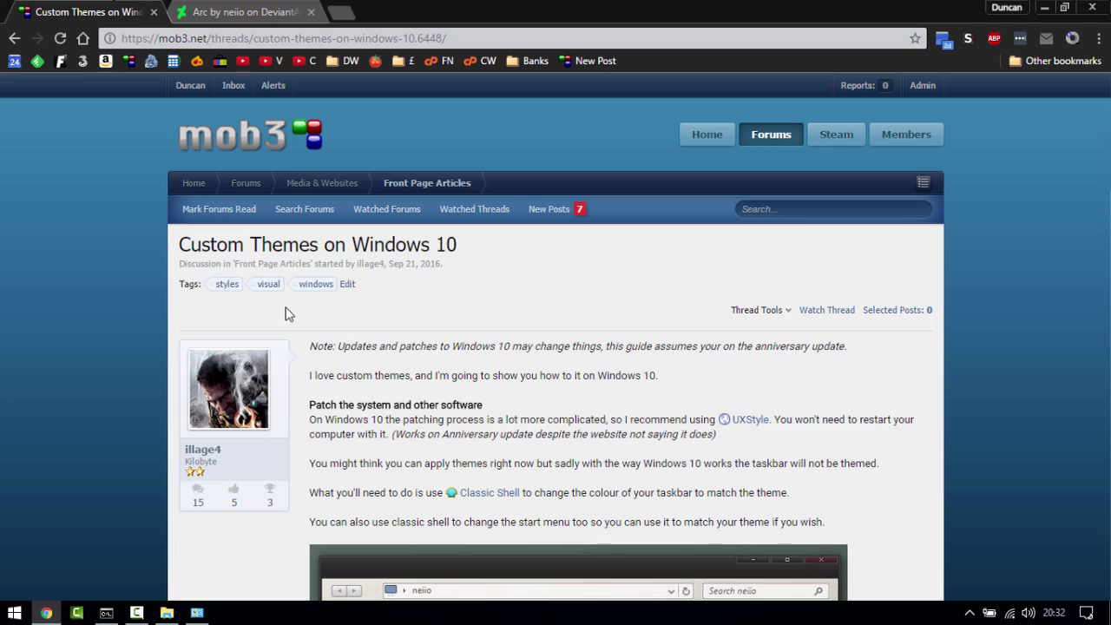